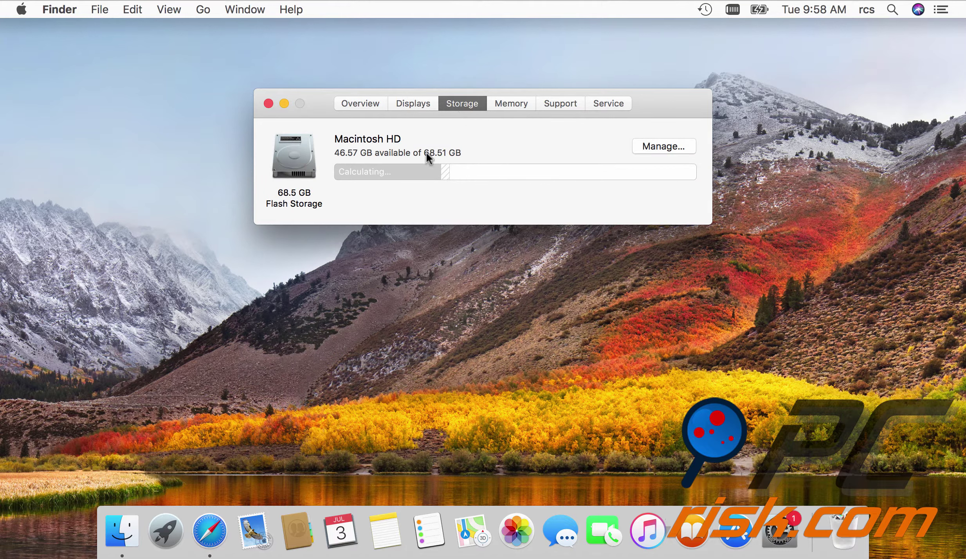
Step: Review the storage usage of Macintosh HD and close the storage overview
mouse_move(411, 173)
mouse_move(442, 173)
left_click(268, 104)
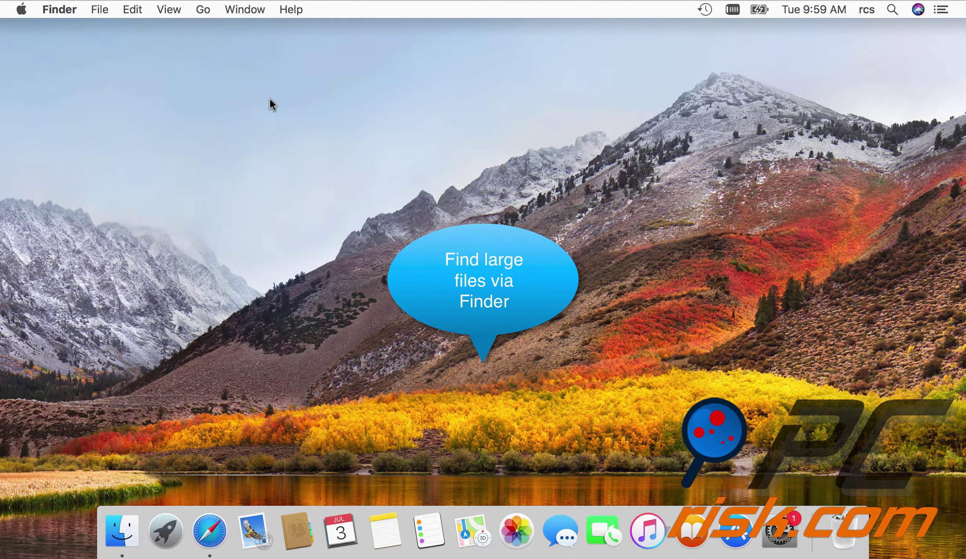
Step: Open the Applications folder in Finder and start a file search
left_click(133, 525)
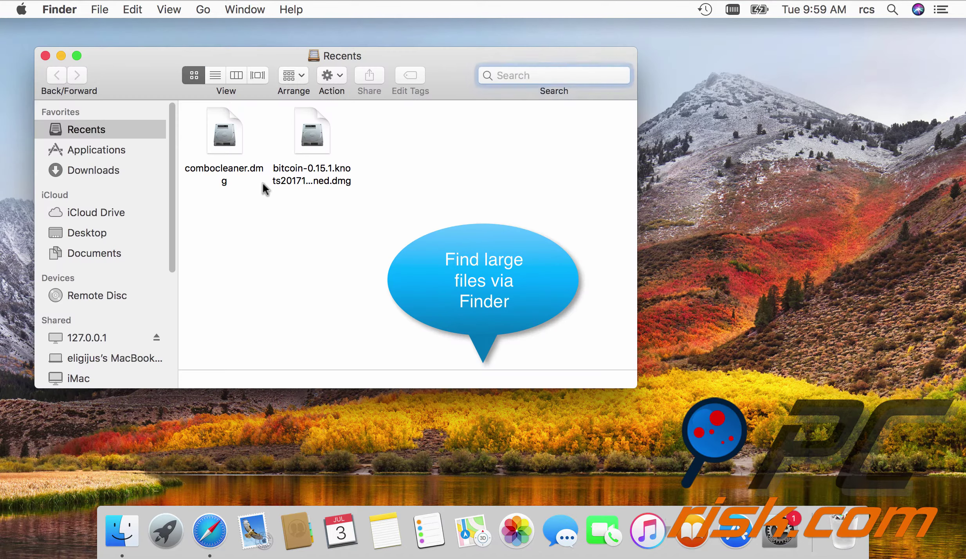
left_click(112, 151)
key("super+f")
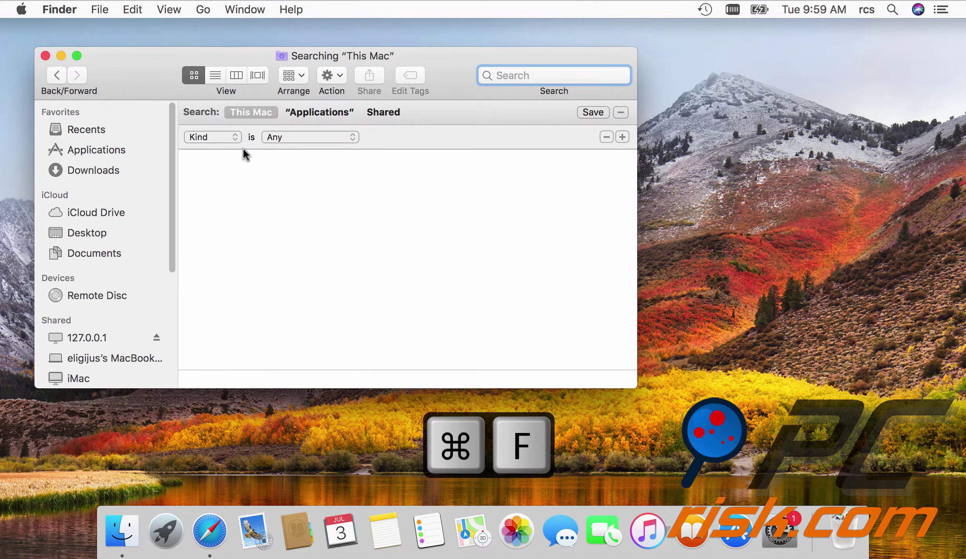
Step: Find the File Size attribute by searching for "file", include it in the attribute menu, and use it as the search criterion
left_click(213, 135)
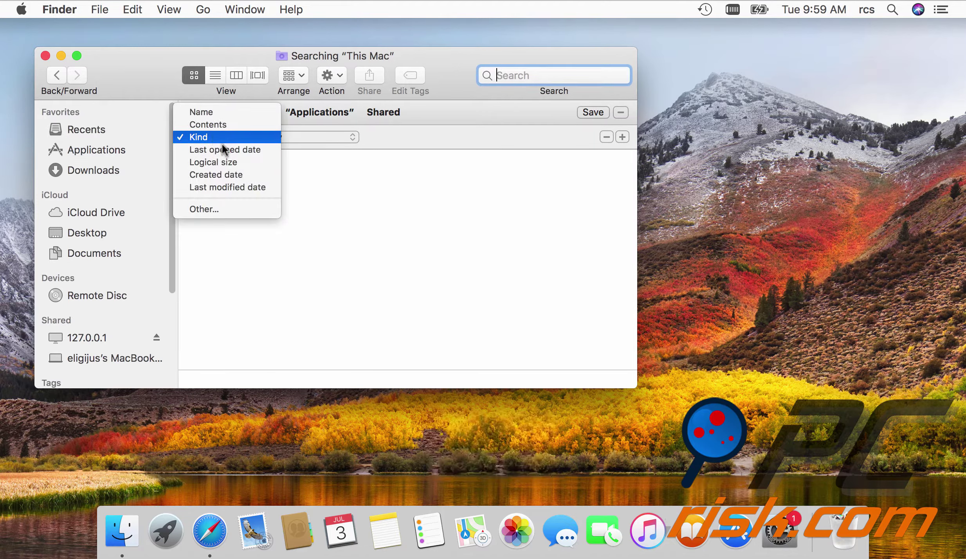
left_click(221, 203)
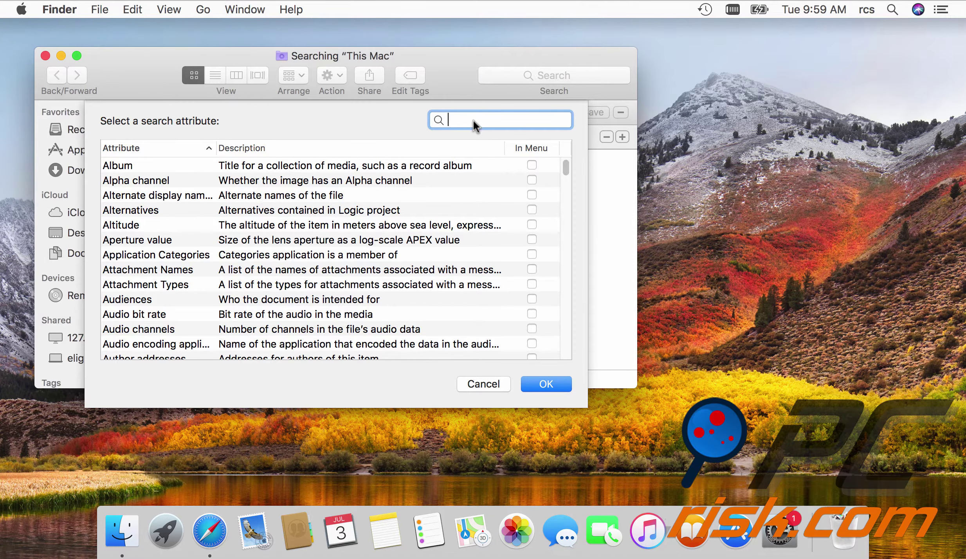
type("file")
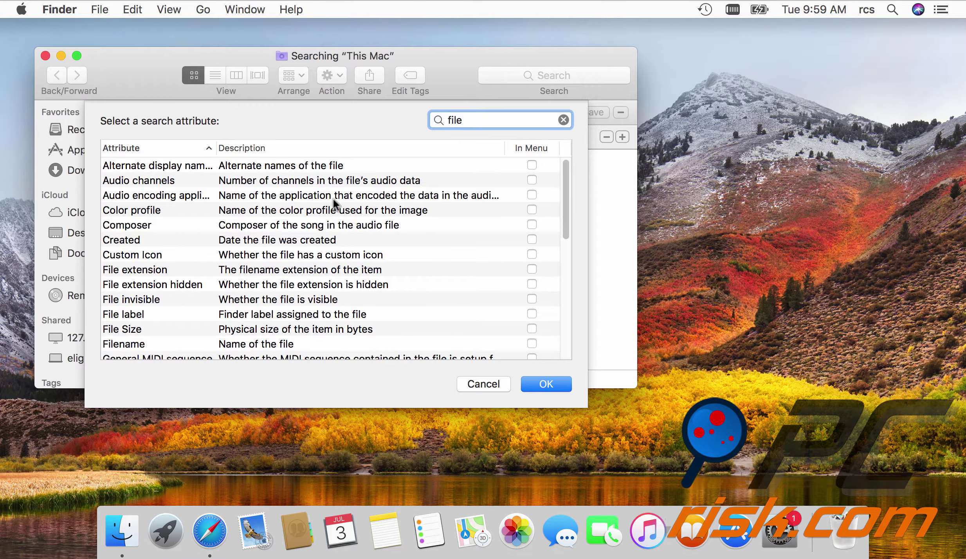
left_click(145, 331)
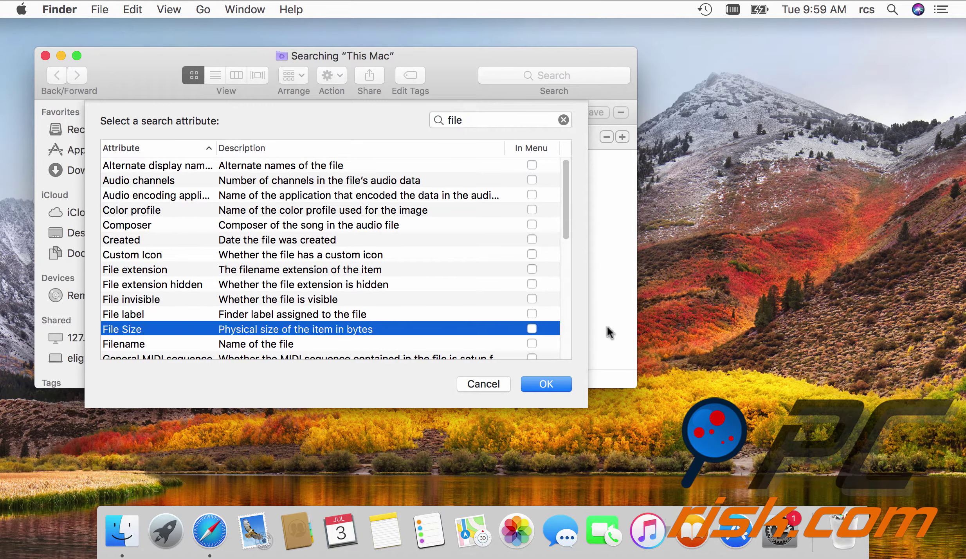
left_click(532, 329)
left_click(546, 383)
Step: Set the File Size criterion to find items greater than 1 GB on this Mac
left_click(338, 146)
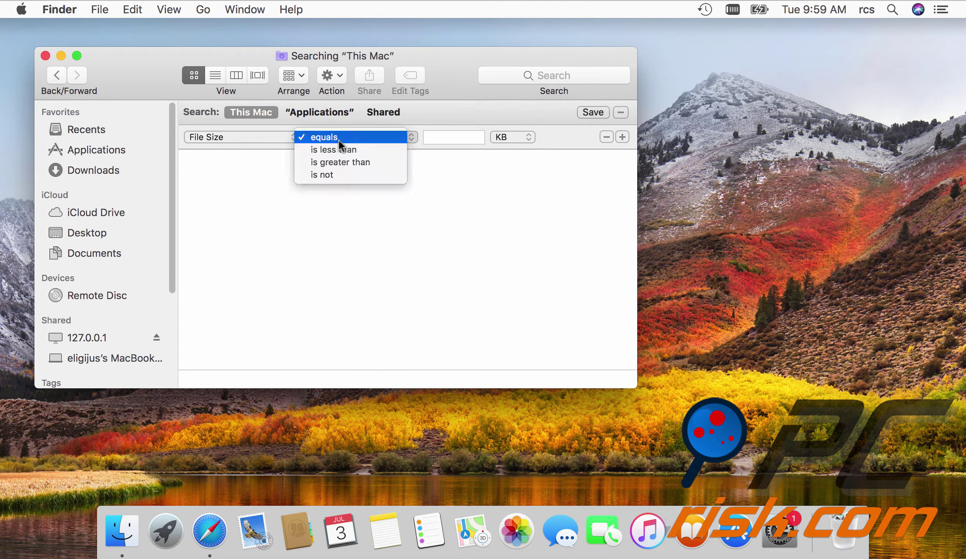
left_click(346, 161)
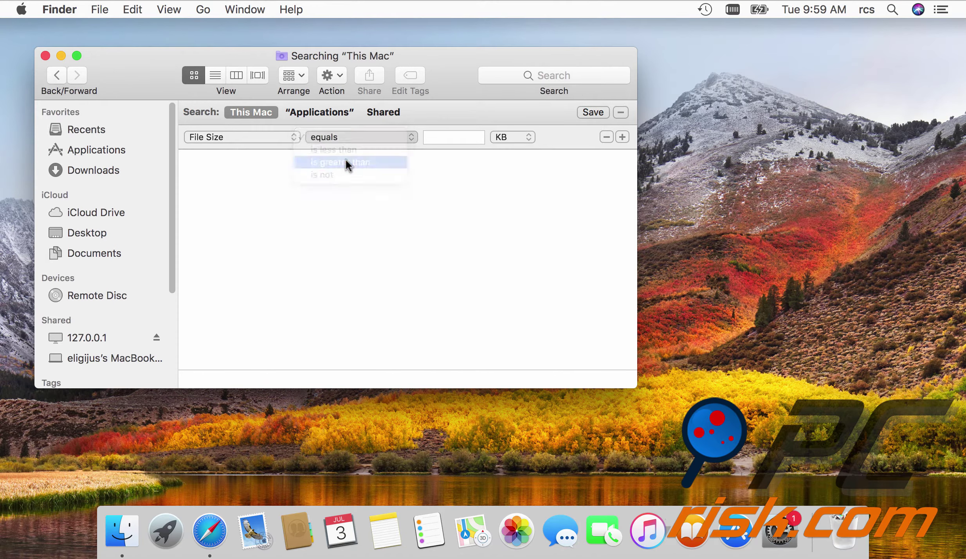
left_click(510, 139)
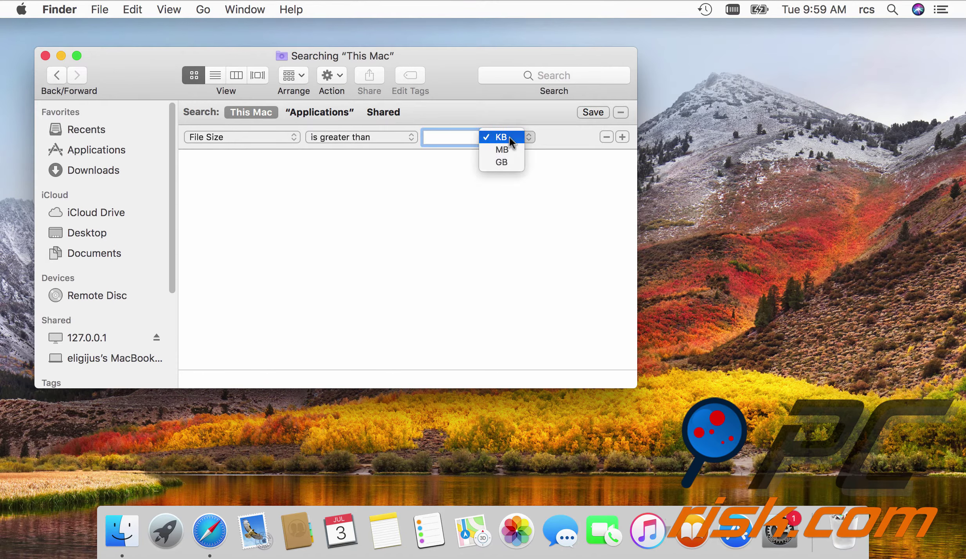
left_click(502, 162)
left_click(460, 141)
type("1")
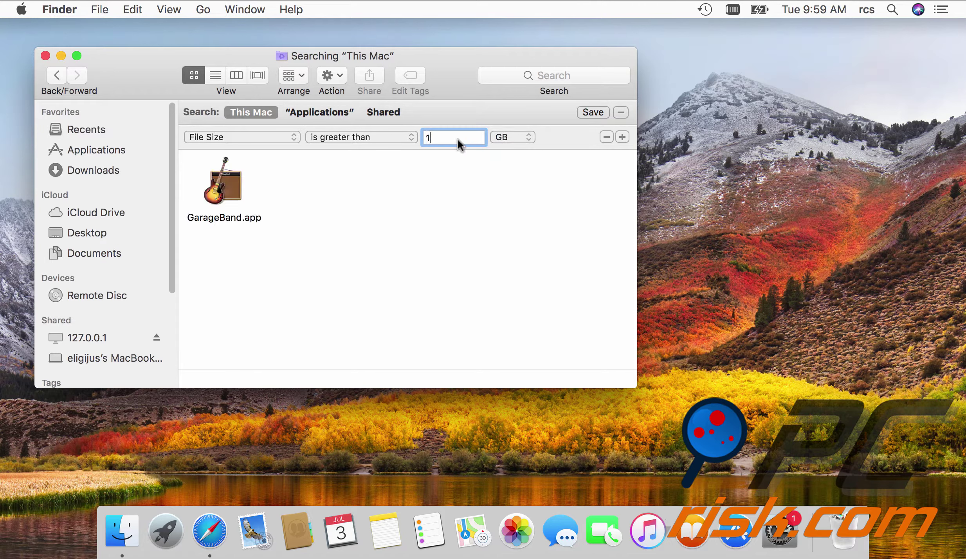
Step: Move GarageBand.app from the search results to the Trash and close the search window
left_click(229, 182)
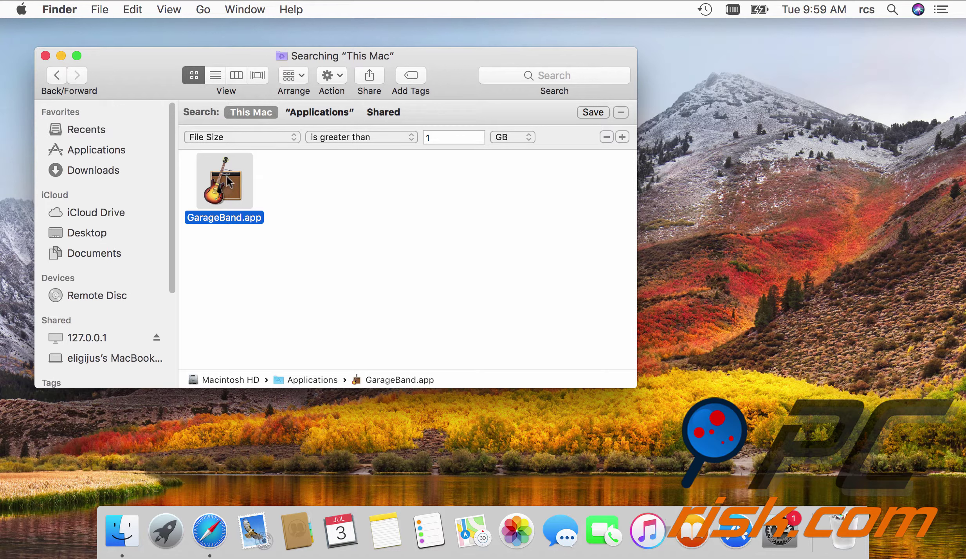
left_click_drag(222, 182, 854, 542)
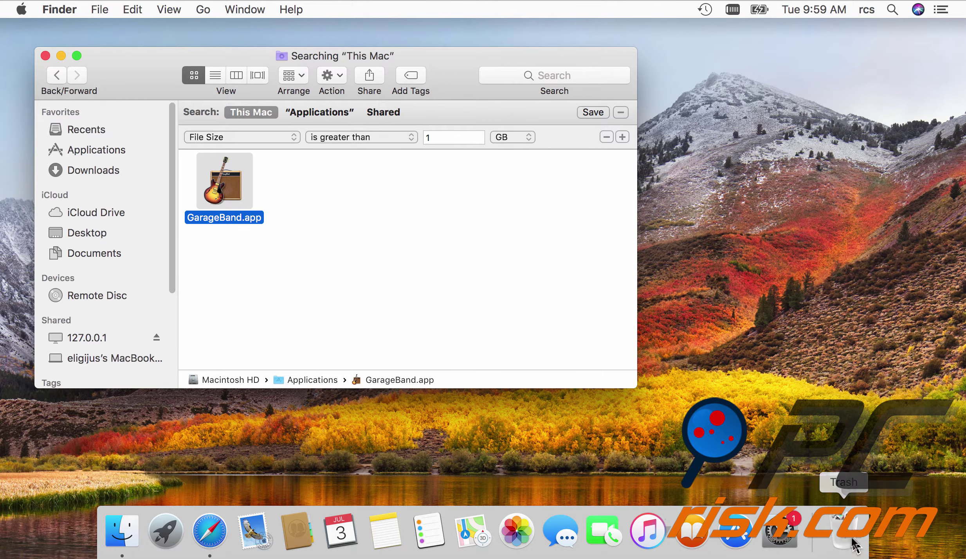
left_click(46, 56)
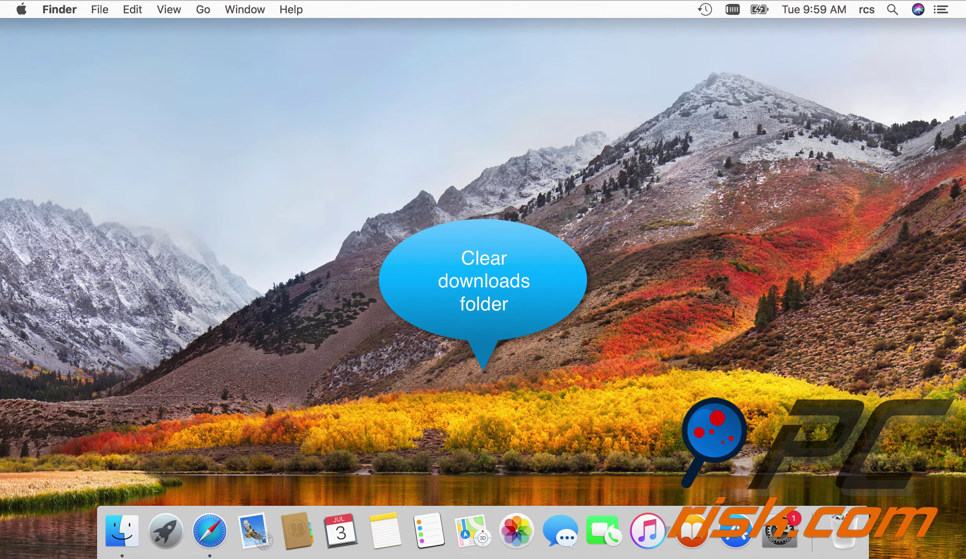
Step: Move all files in the Downloads folder to the Trash and close the Finder window
left_click(137, 518)
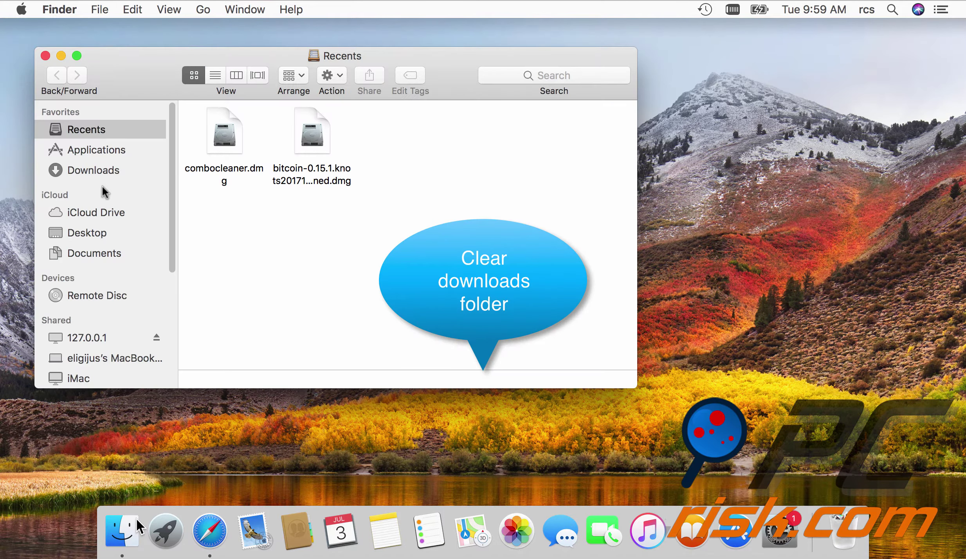
left_click(109, 169)
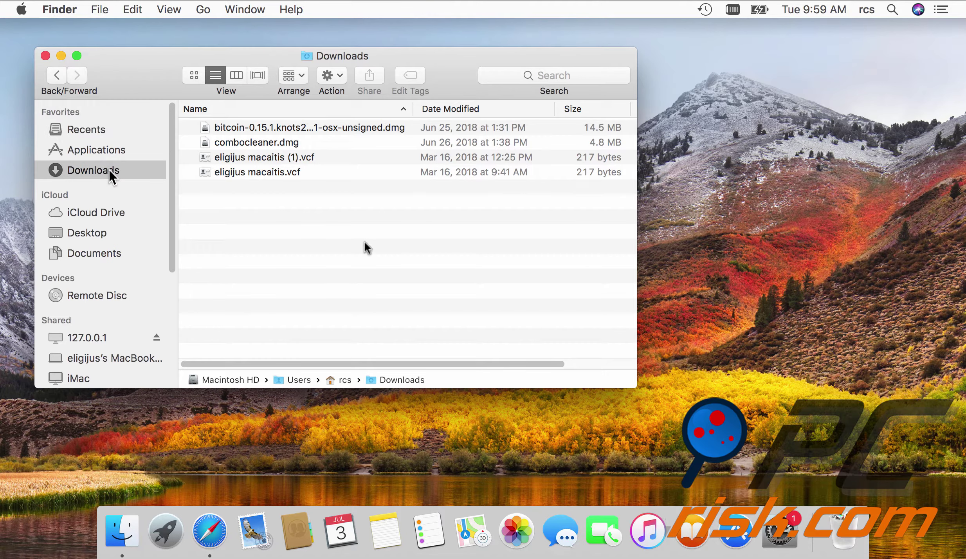
key("super+a")
left_click_drag(261, 141, 842, 532)
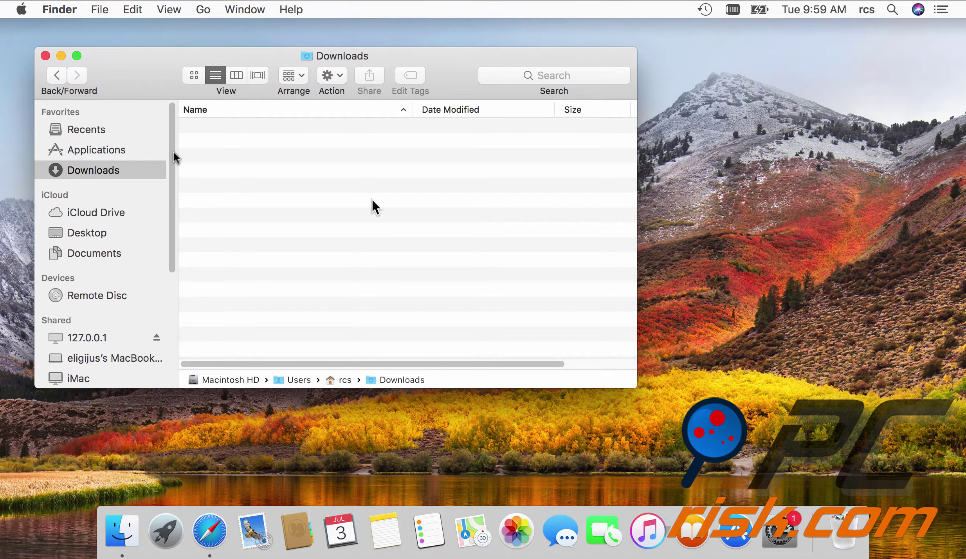
left_click(46, 55)
Step: Empty the Trash, permanently erasing its items
right_click(848, 536)
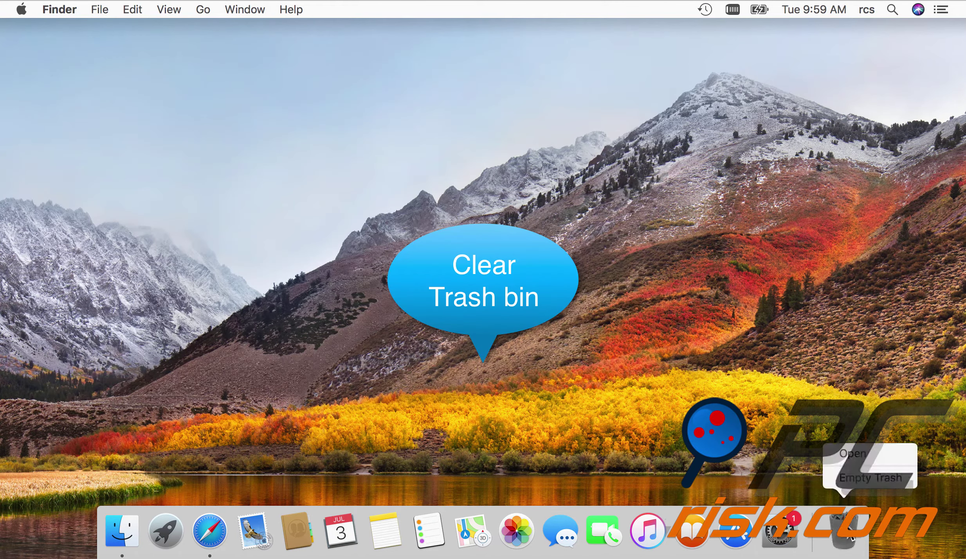
left_click(867, 478)
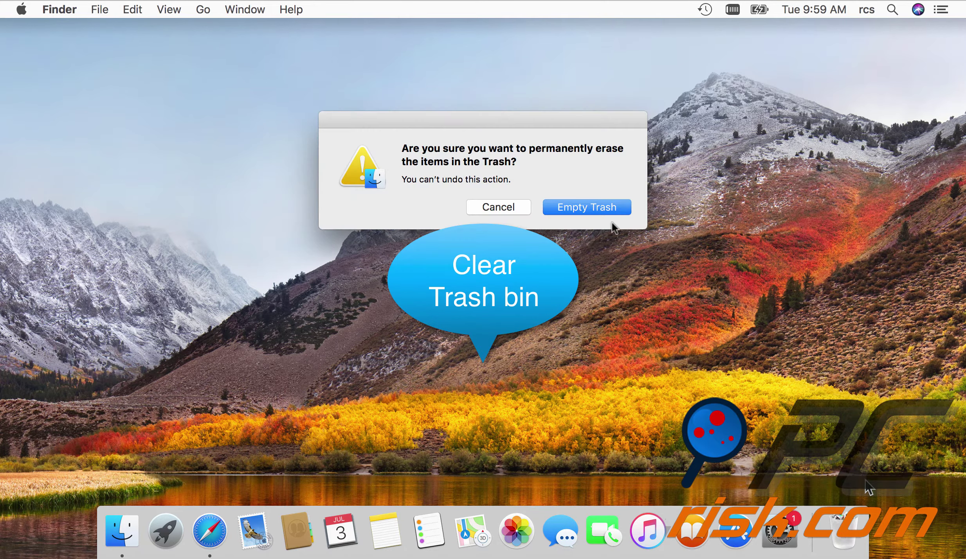
left_click(595, 209)
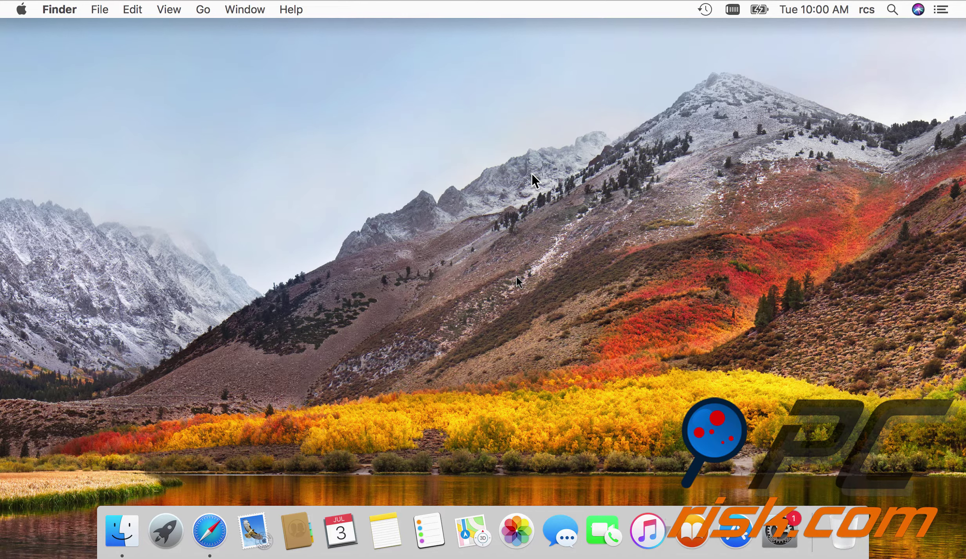
Step: Check the contents of the Trash folder and close its window
left_click(855, 526)
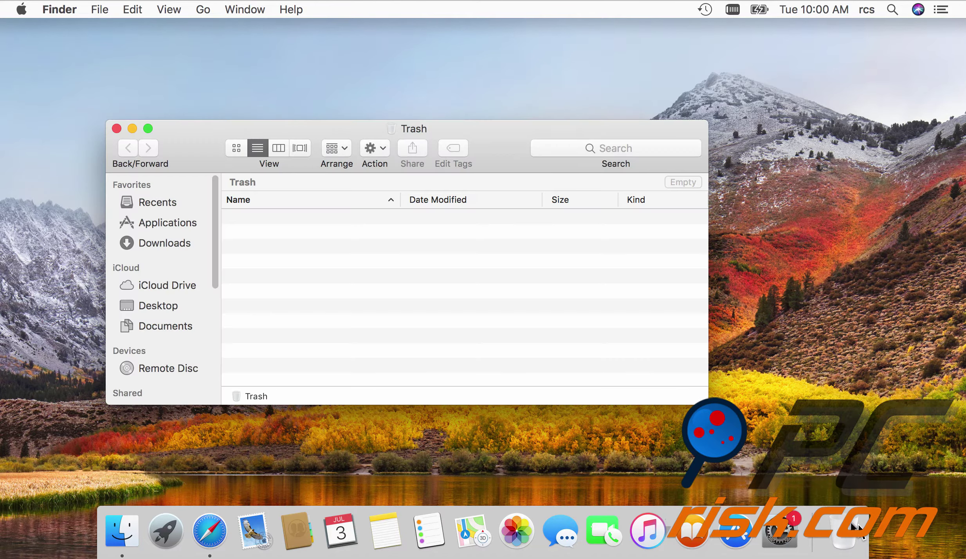
right_click(374, 251)
left_click(340, 250)
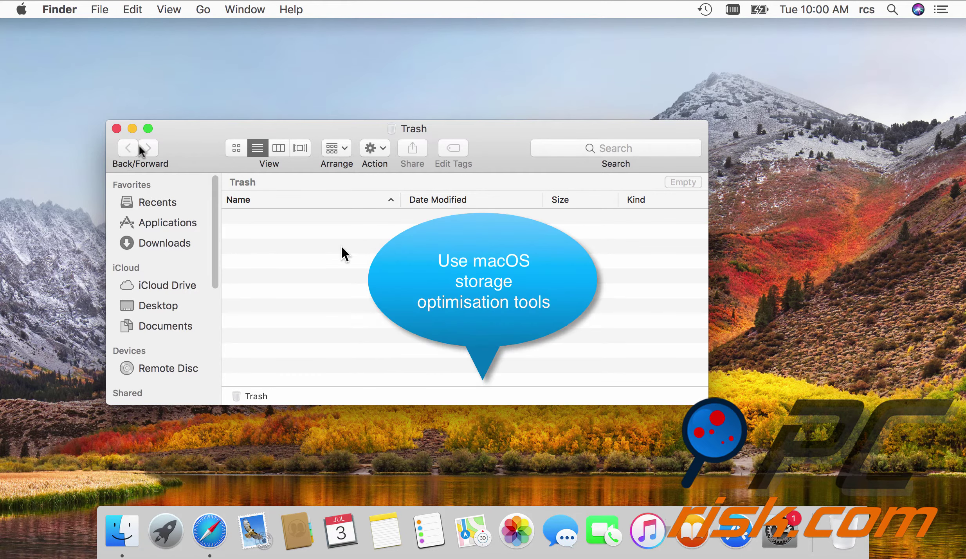
left_click(117, 129)
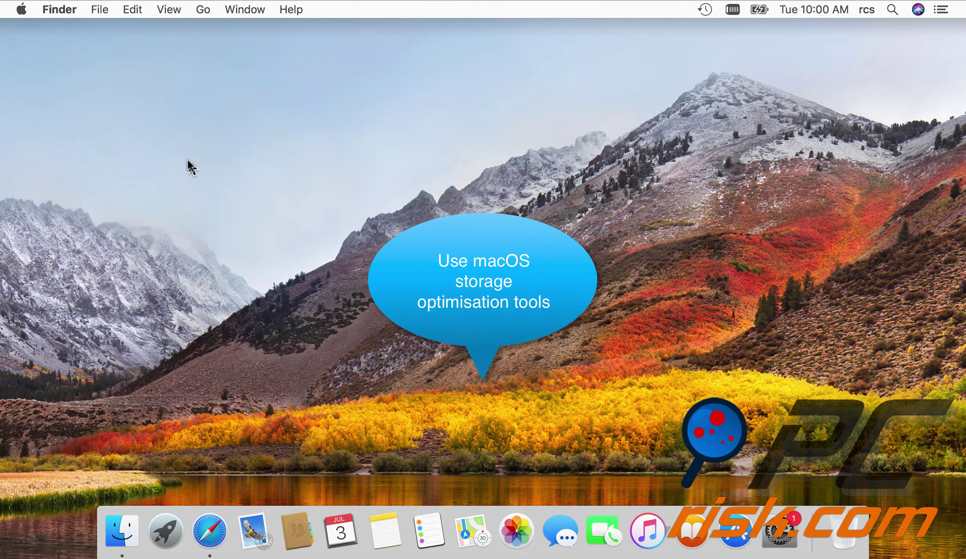
Step: Open the storage management recommendations for Macintosh HD from the About This Mac information
left_click(20, 9)
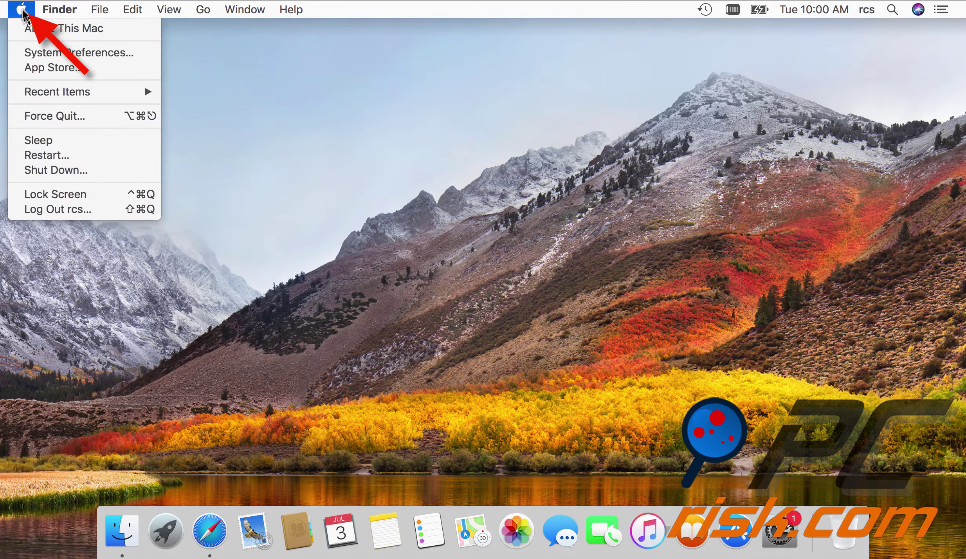
left_click(58, 33)
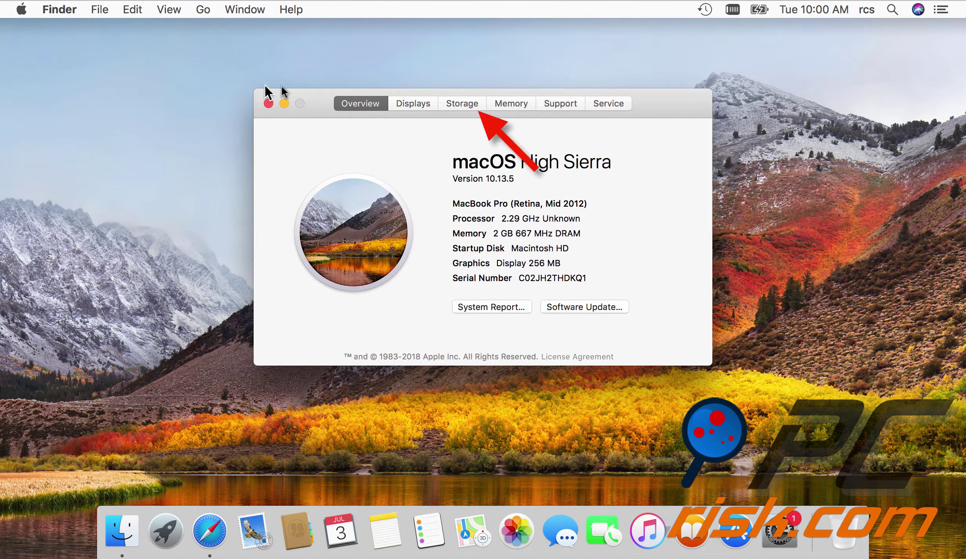
left_click(467, 105)
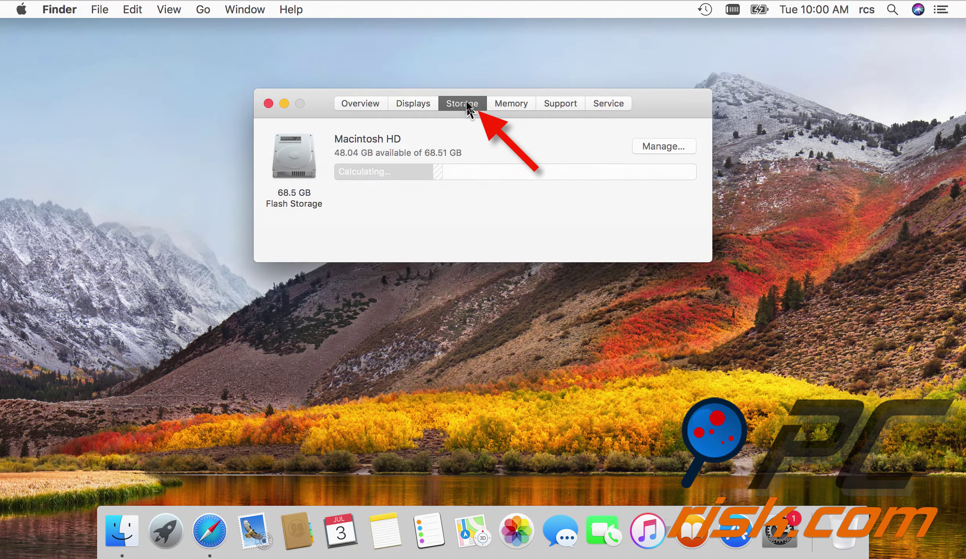
left_click(663, 145)
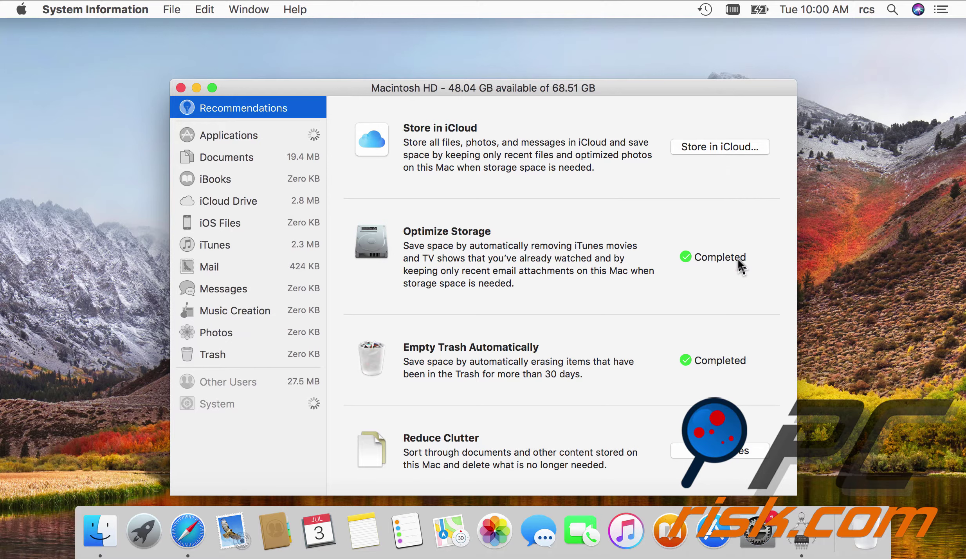
Step: Review the documents on this Mac through Reduce Clutter, checking Large Files, Downloads and File Browser
left_click(730, 457)
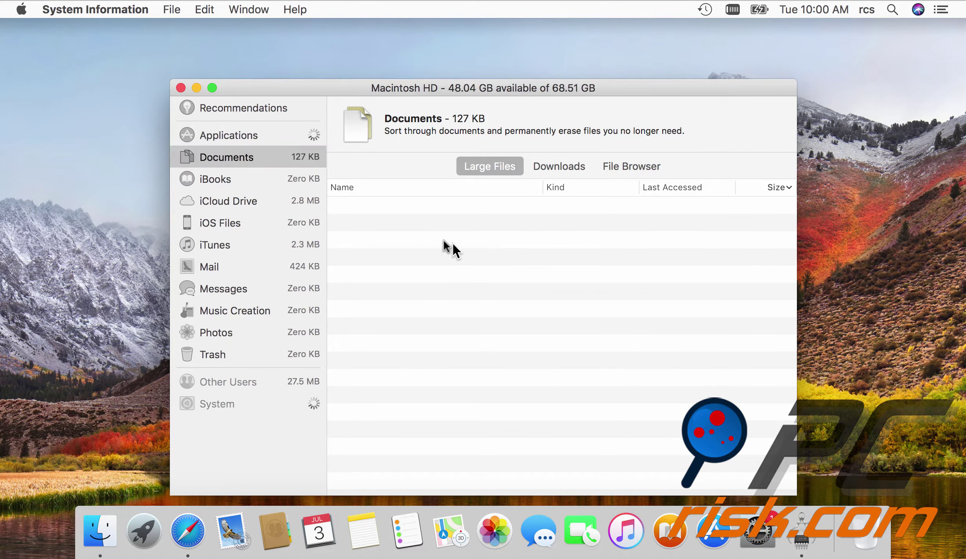
left_click(558, 169)
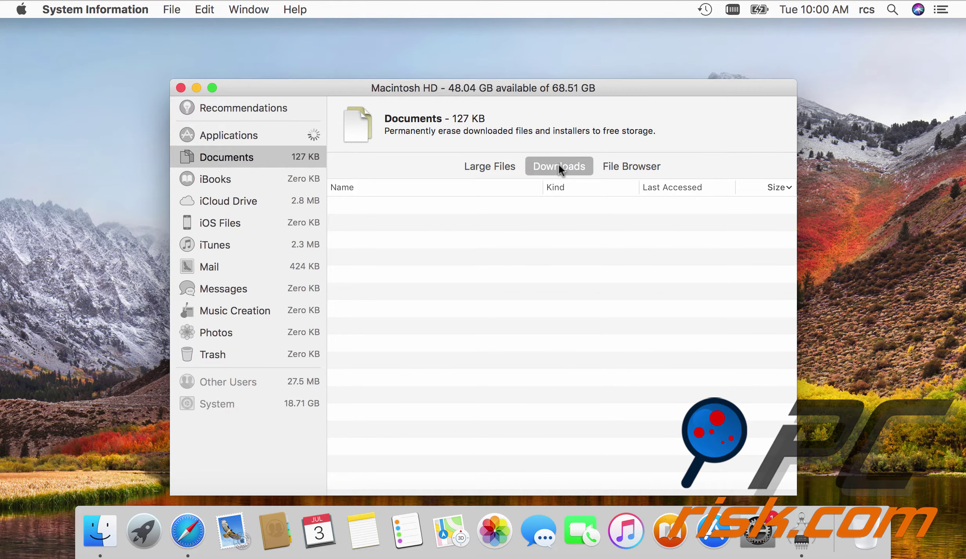
left_click(627, 162)
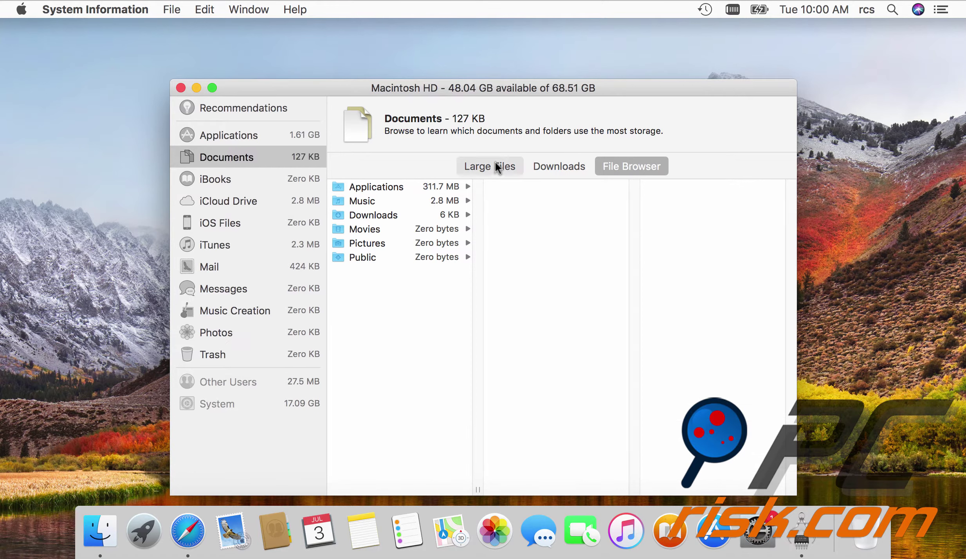
left_click(498, 168)
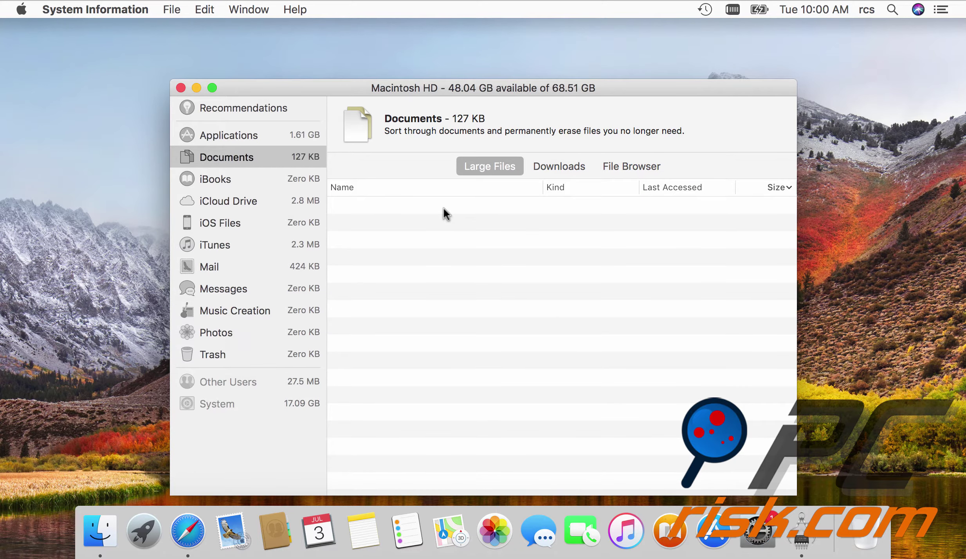
Step: Remove Bitcoin Knots.app from the disk through the list of applications in storage management
left_click(243, 137)
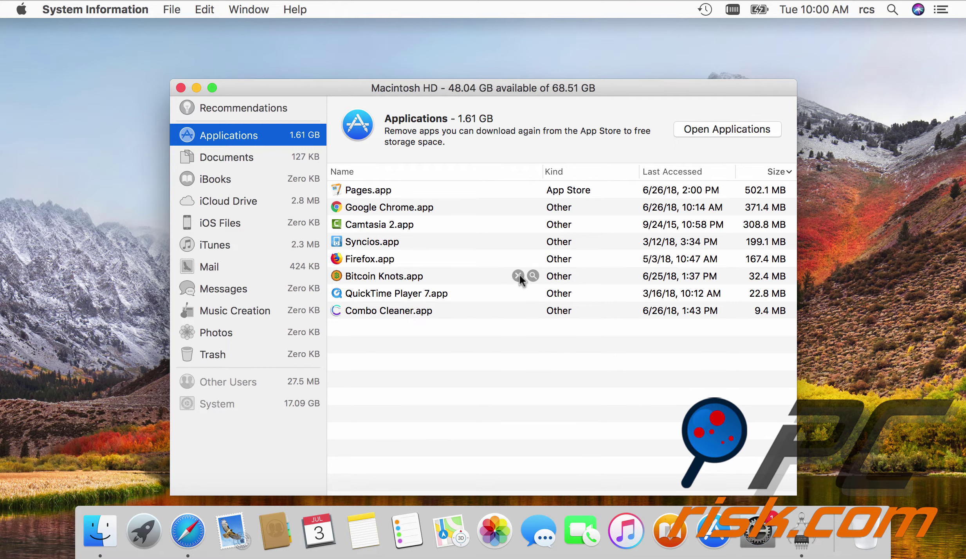
left_click(519, 275)
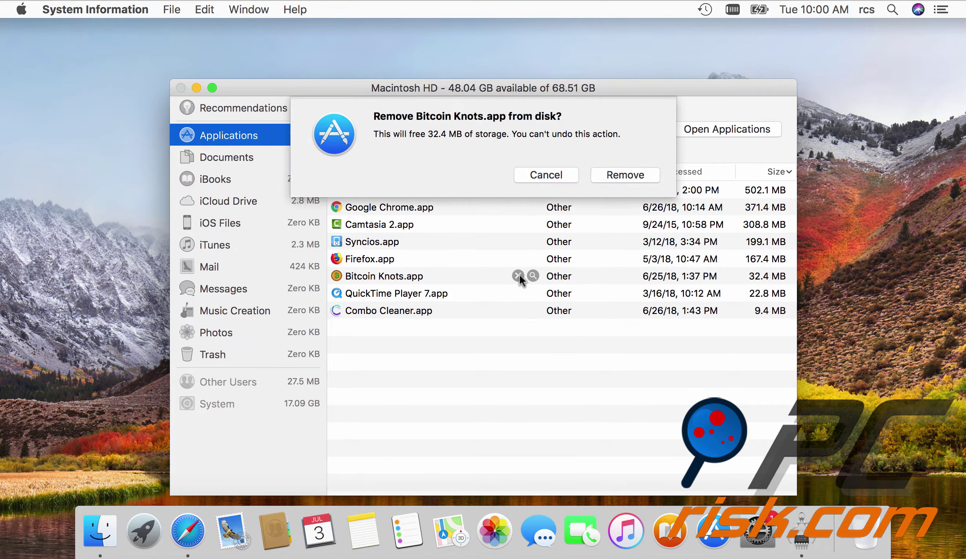
left_click(626, 175)
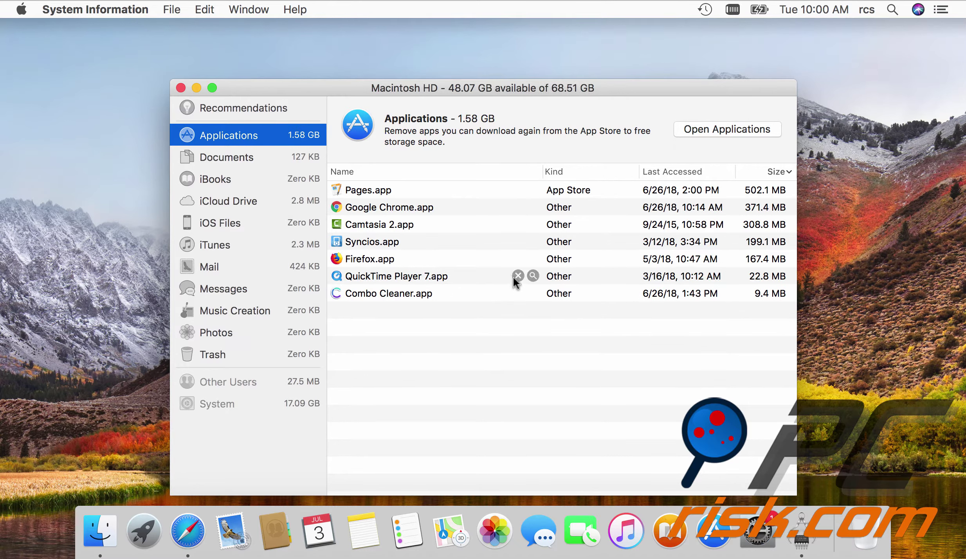
Step: Try to remove QuickTime Player 7.app from the disk, authorizing with the account password, and close the storage management window
left_click(518, 276)
left_click(619, 177)
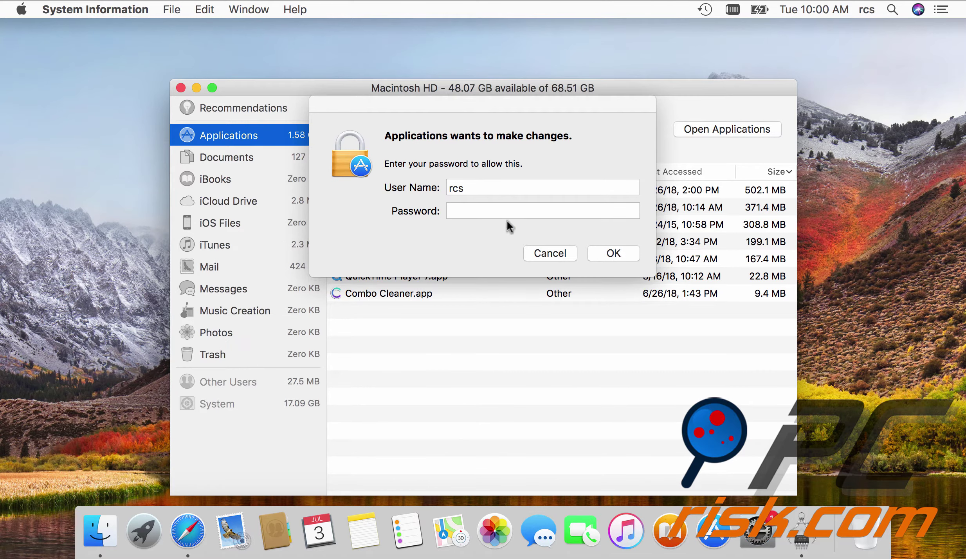
left_click(502, 210)
type("***")
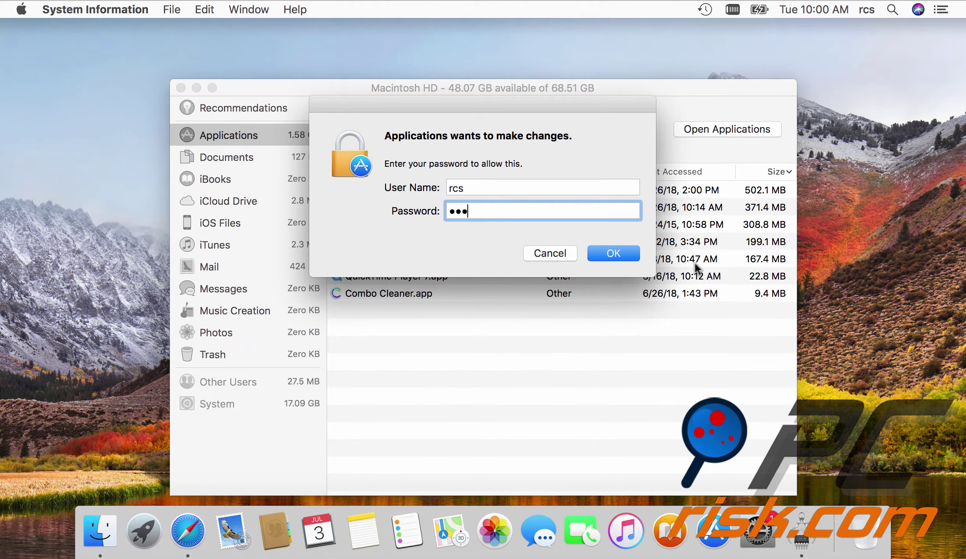
left_click(627, 257)
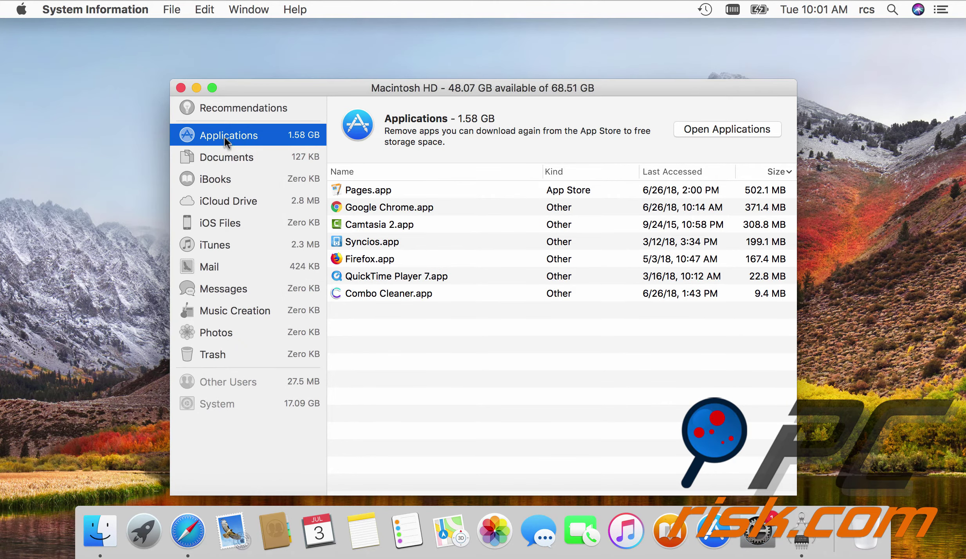
left_click(181, 88)
left_click(268, 103)
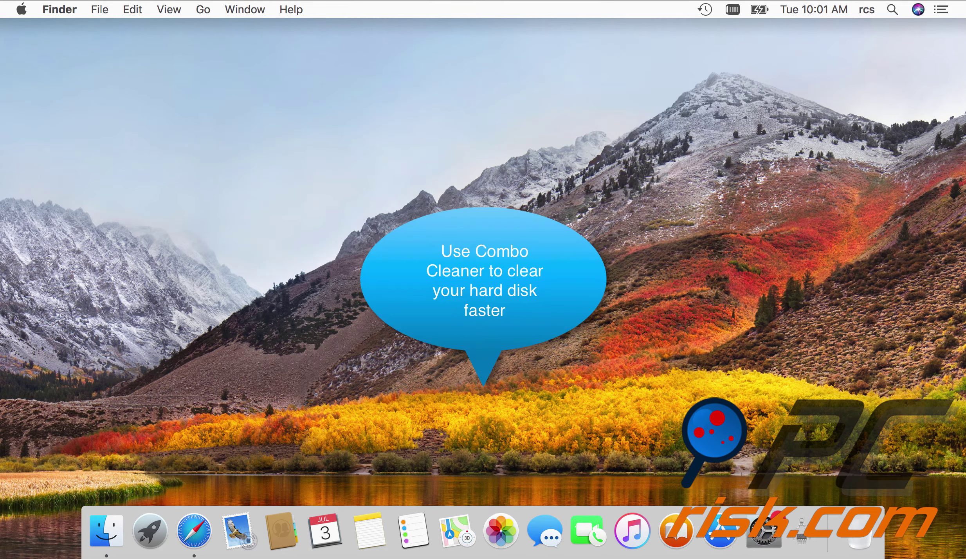
Step: Launch Combo Cleaner from Launchpad and show its Disk Cleaner section
left_click(166, 529)
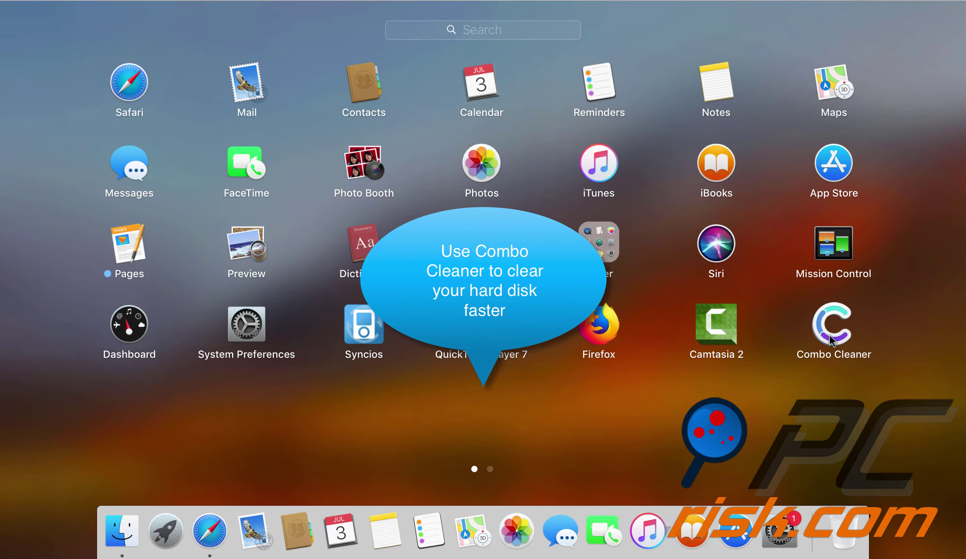
left_click(831, 339)
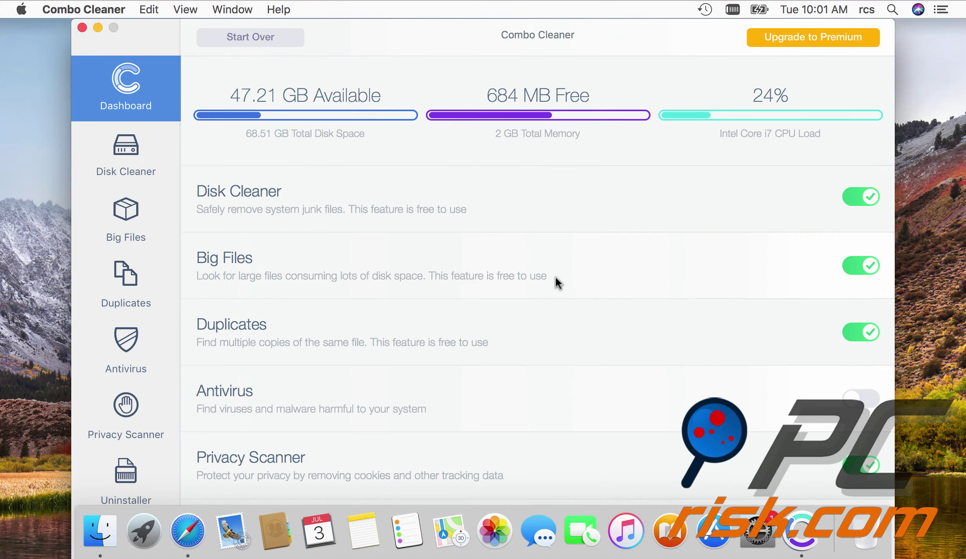
left_click(141, 168)
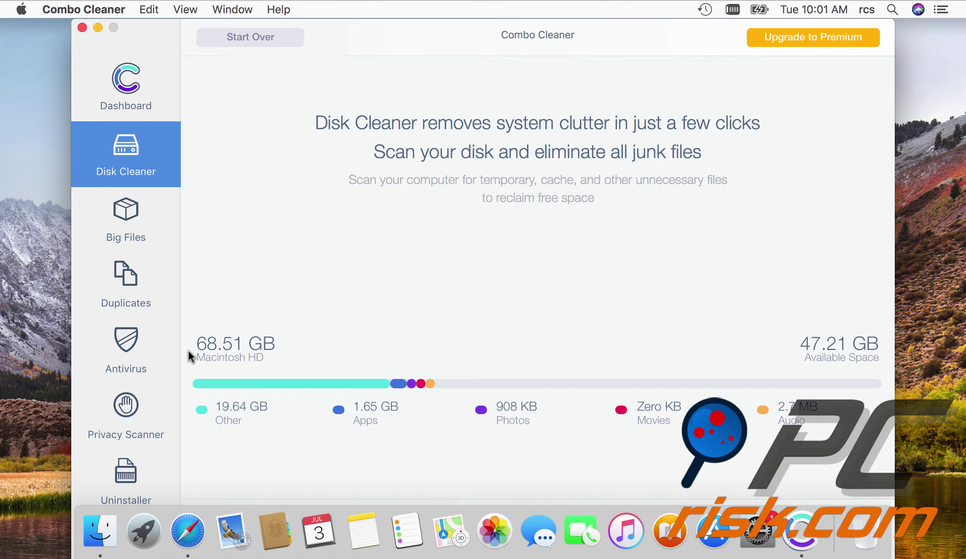
Step: In Combo Cleaner's Big Files section, remove the home folder from the scan list and add it again from the Users directory
left_click(125, 224)
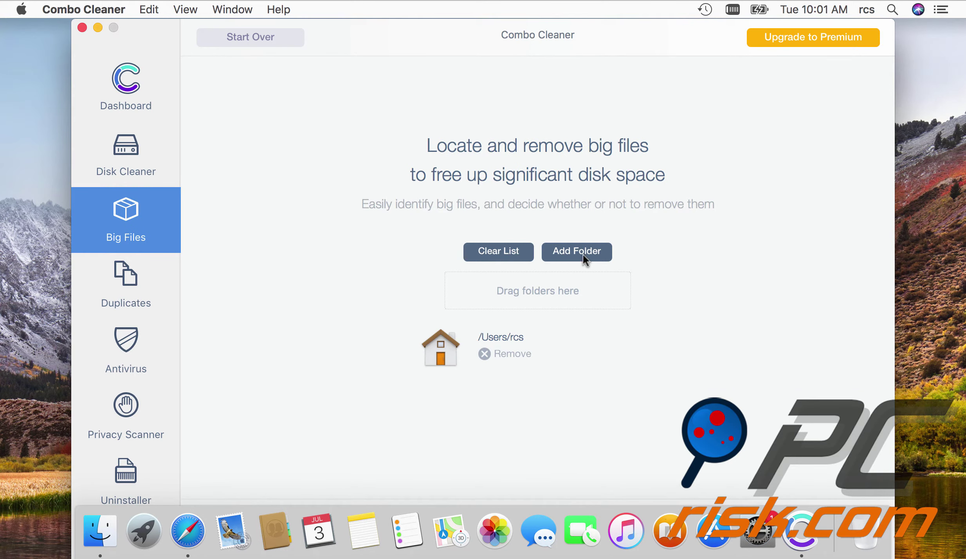
left_click(484, 354)
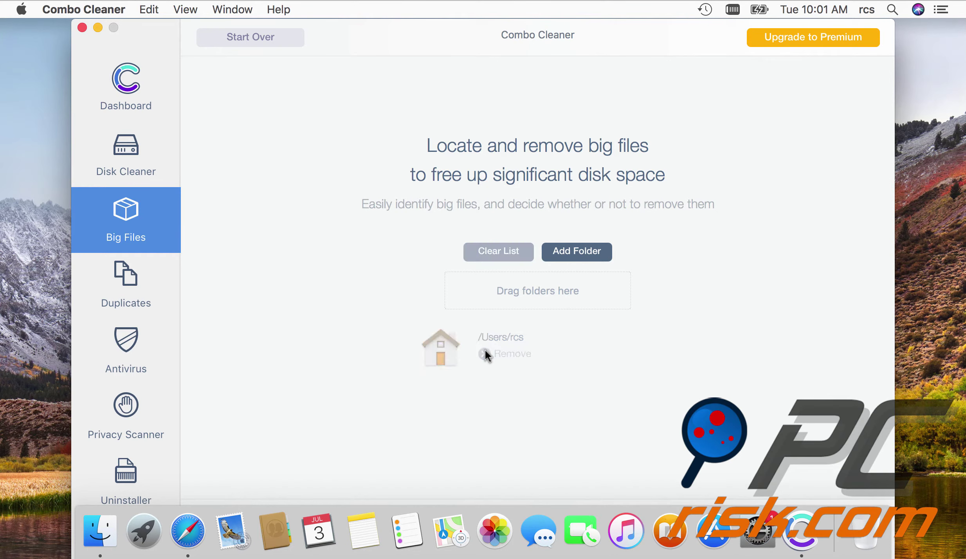
left_click(589, 250)
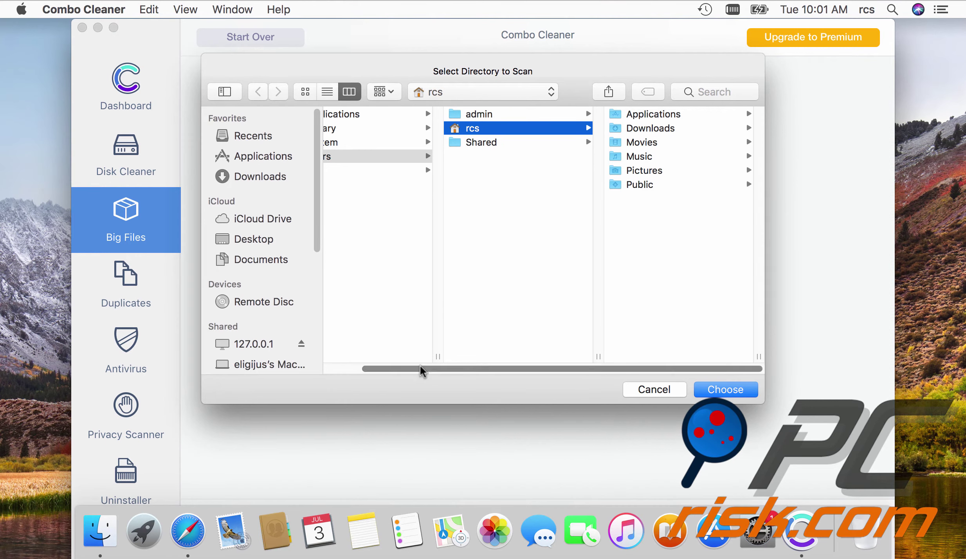
left_click_drag(420, 370, 312, 371)
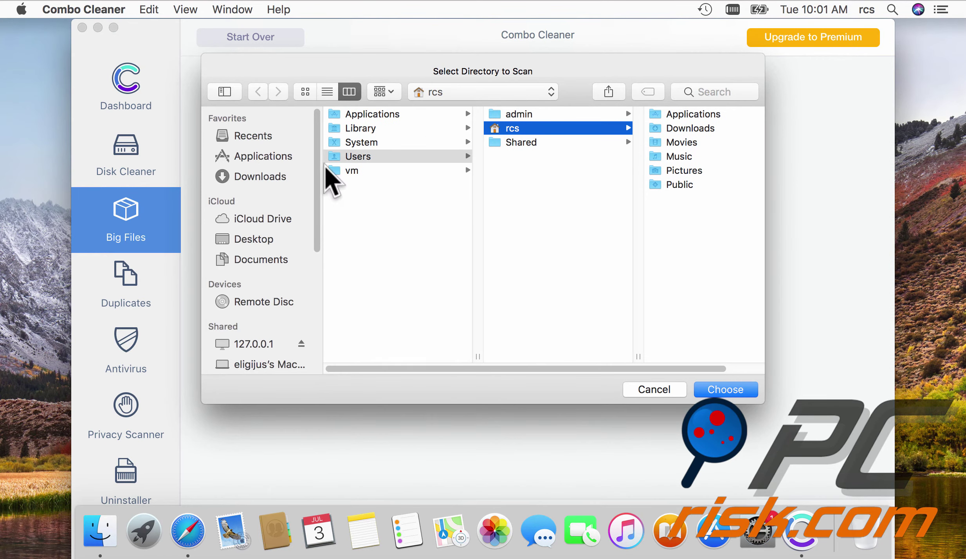
left_click(374, 157)
left_click(538, 128)
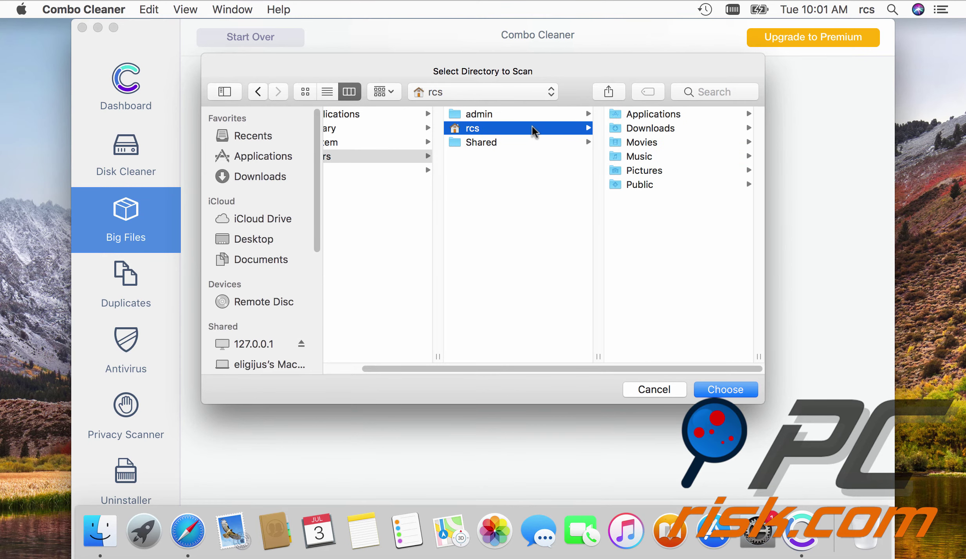
left_click(729, 387)
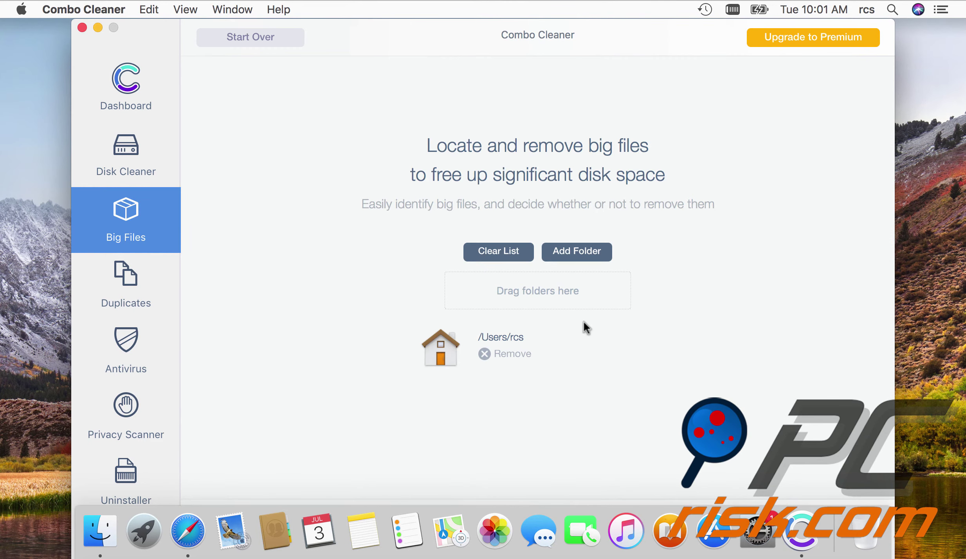
Step: Look at Combo Cleaner's Duplicates and Uninstaller sections, and close its window
left_click(120, 278)
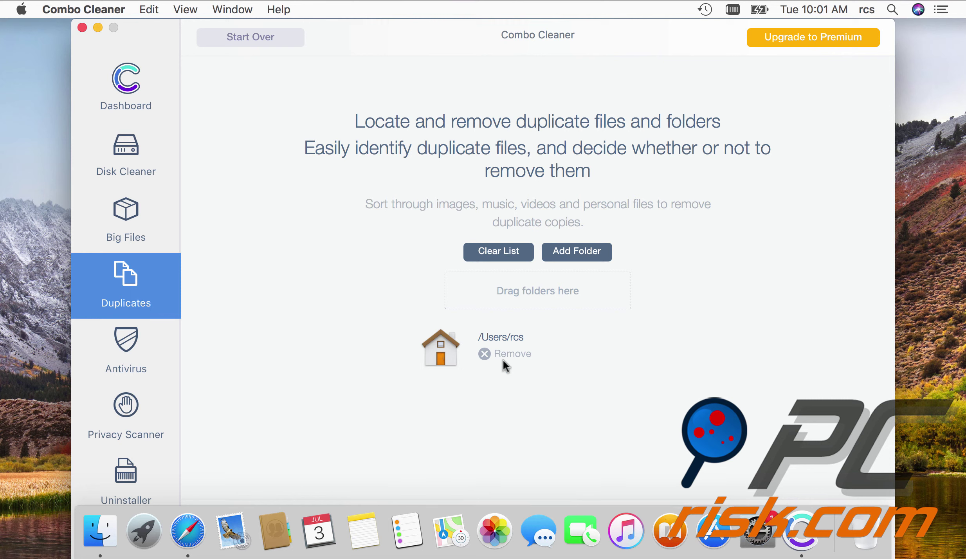
left_click(128, 466)
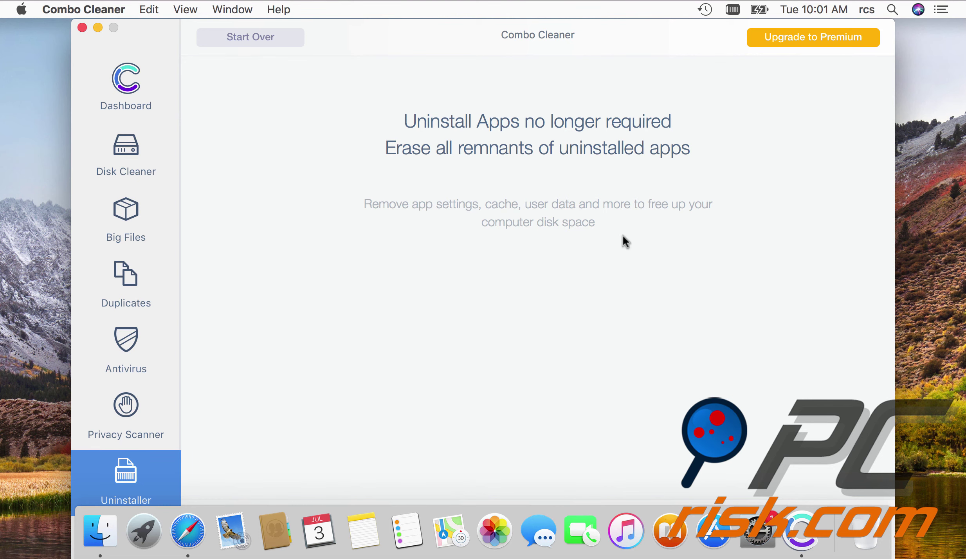
left_click(82, 28)
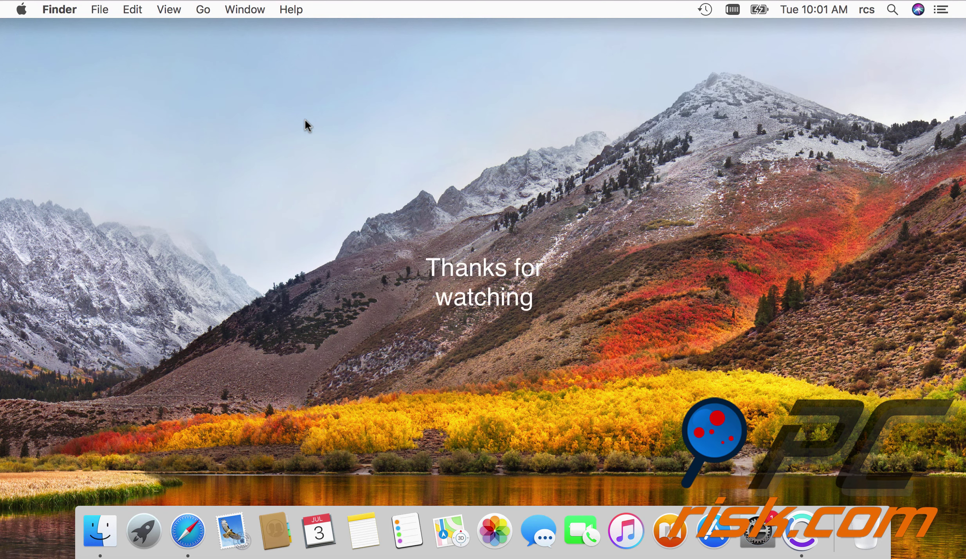